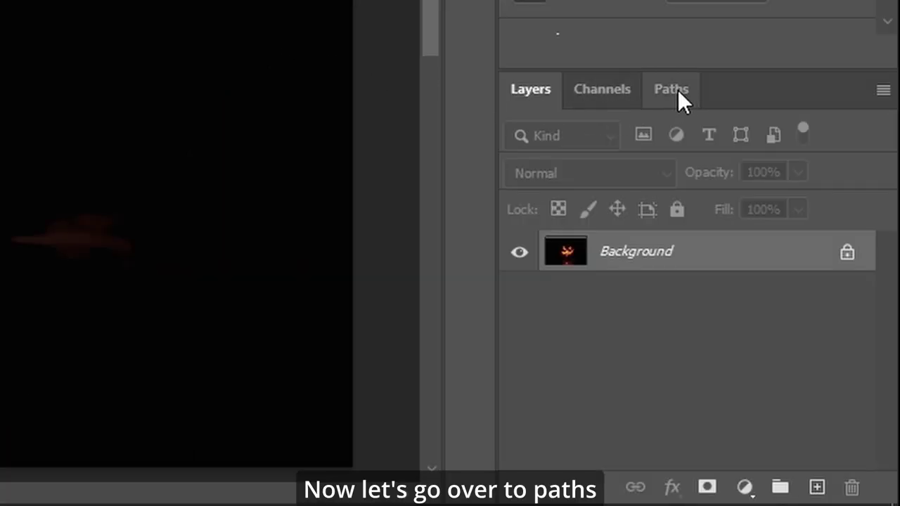
# Step: Outline the pumpkin's carved eyes, nose and mouth as a Work Path at 5.0-pixel tolerance
pyautogui.click(671, 90)
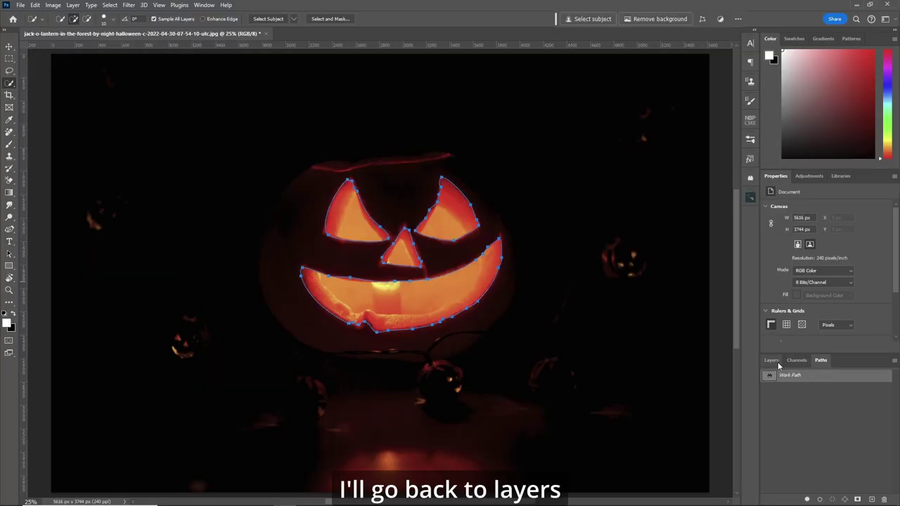
pyautogui.click(771, 360)
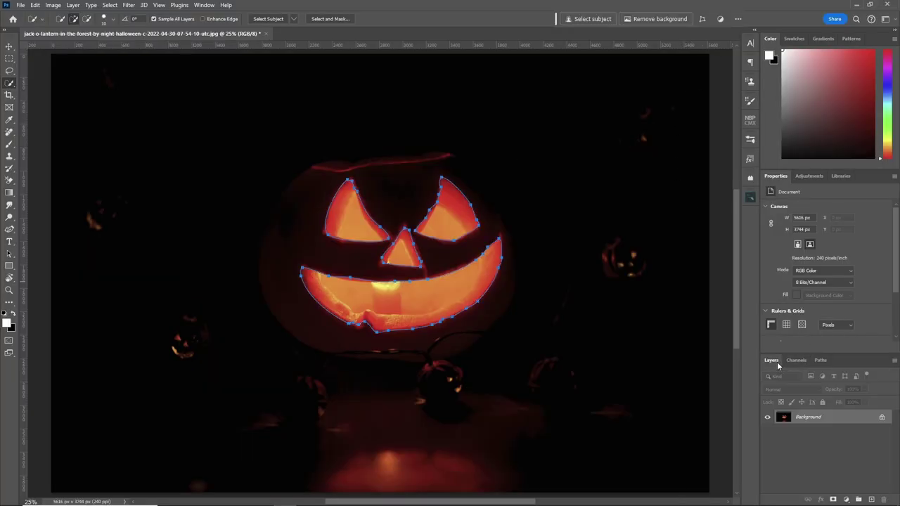
# Step: Add a new empty layer named FACE
pyautogui.hotkey('ctrl', 'shift', 'n')
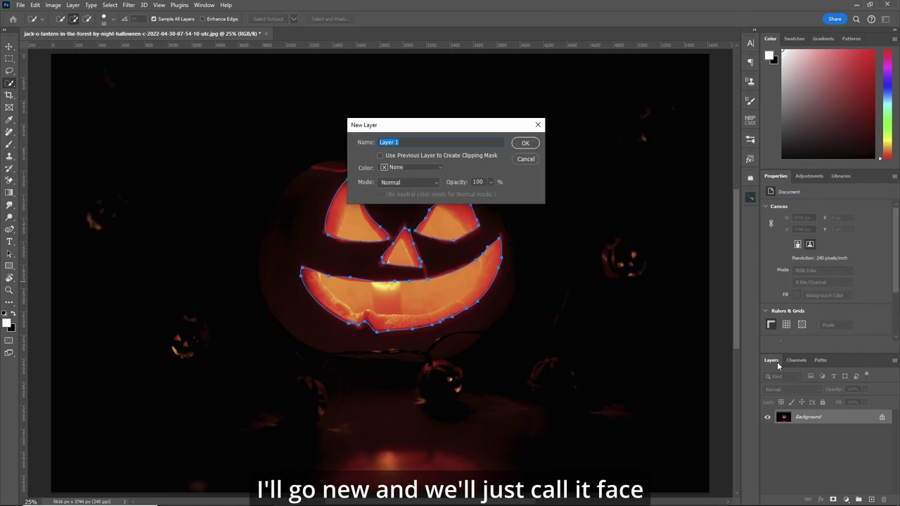
pyautogui.write('FACE')
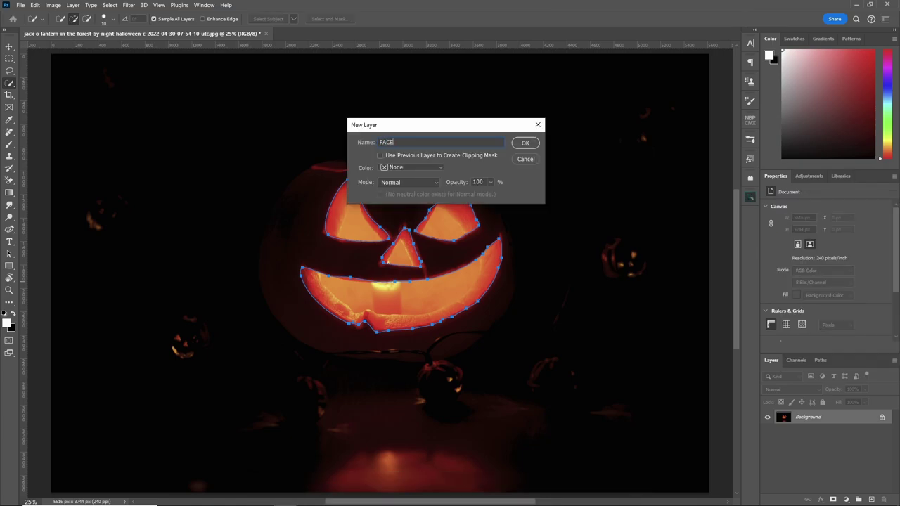
pyautogui.press('Return')
# Step: Select the Brush tool with a Hard Round 5 px brush
pyautogui.press('b')
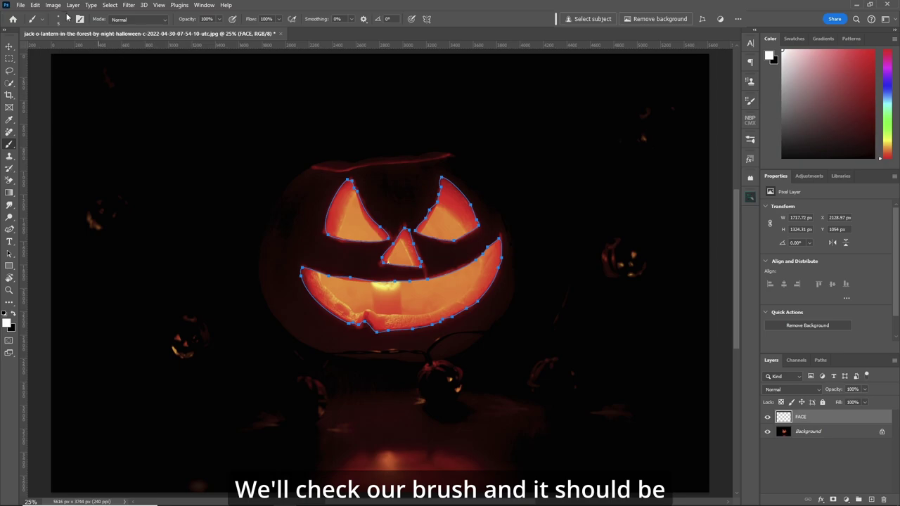
pyautogui.click(71, 23)
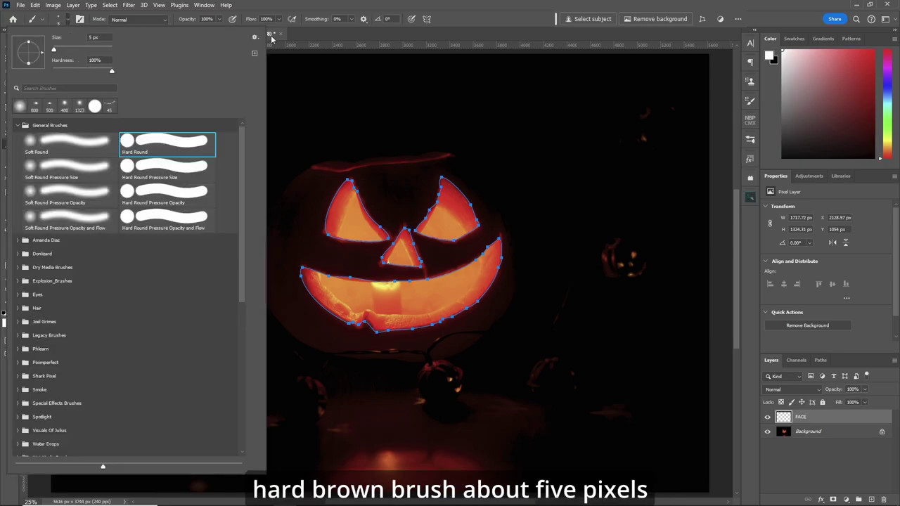
pyautogui.click(349, 33)
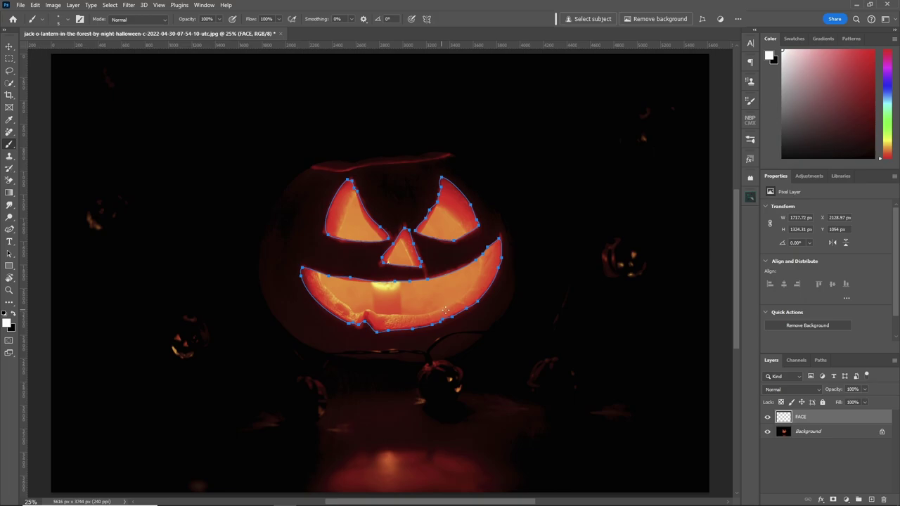
# Step: Stroke the face outline path onto the FACE layer using the Brush
pyautogui.press('p')
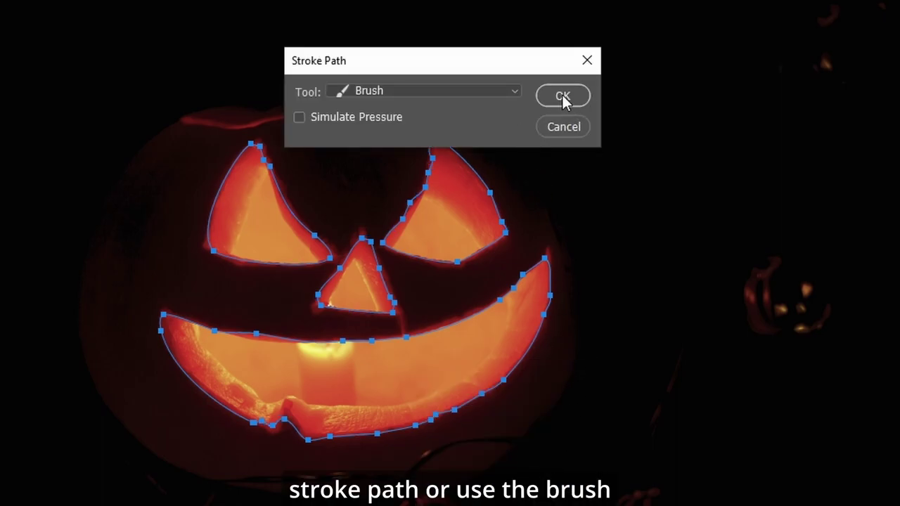
pyautogui.click(566, 97)
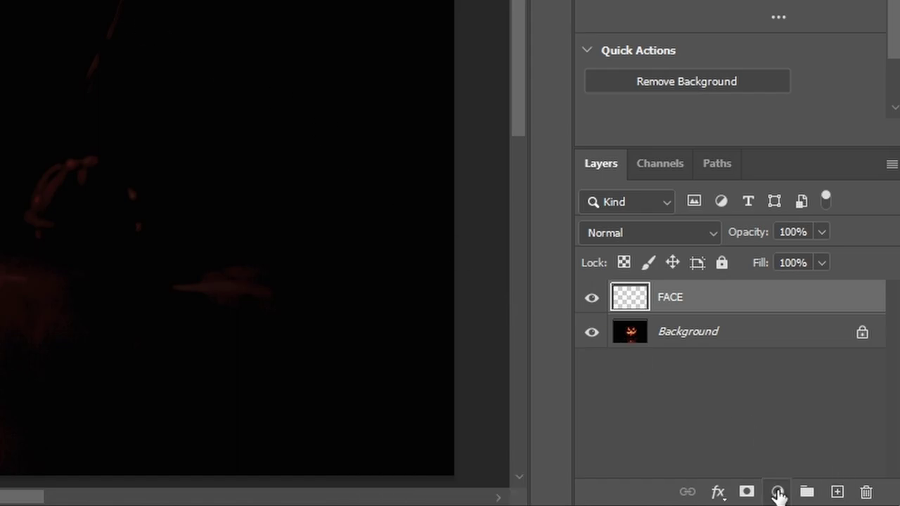
# Step: Add a Solid Color fill layer in pure black 000000
pyautogui.click(776, 492)
pyautogui.click(821, 103)
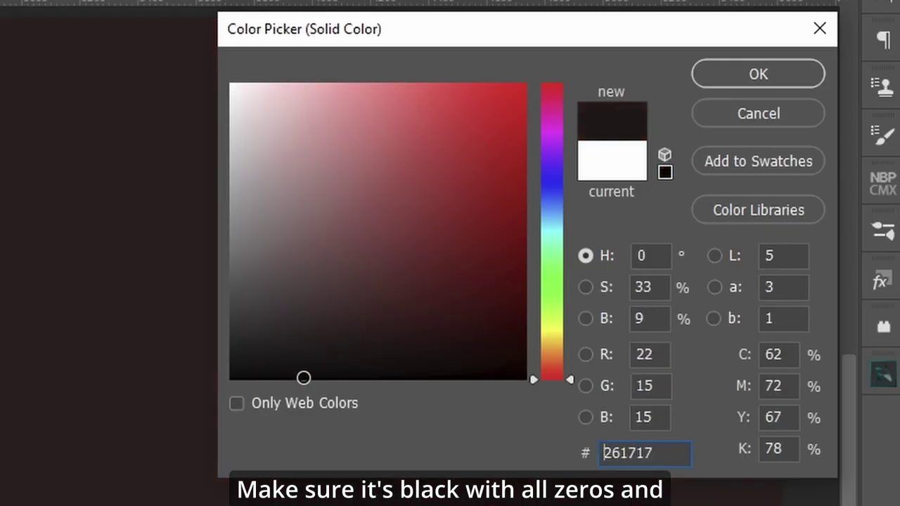
pyautogui.moveTo(303, 375); pyautogui.dragTo(162, 466)
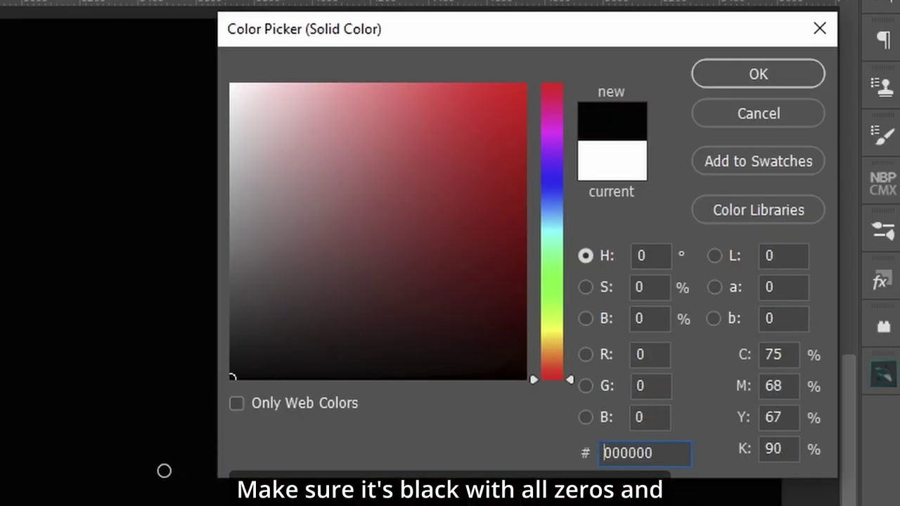
pyautogui.click(736, 78)
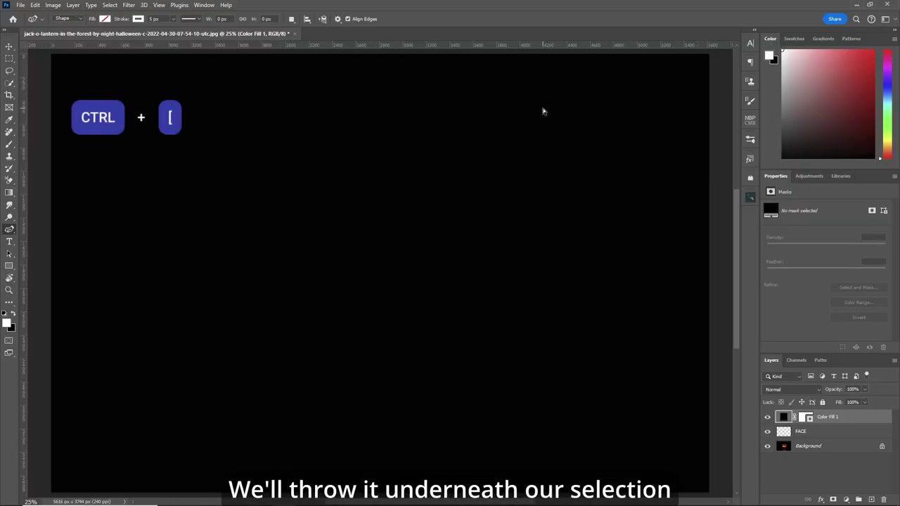
# Step: Move the black fill below FACE and merge both into a single FACE layer
pyautogui.hotkey('ctrl', '[')
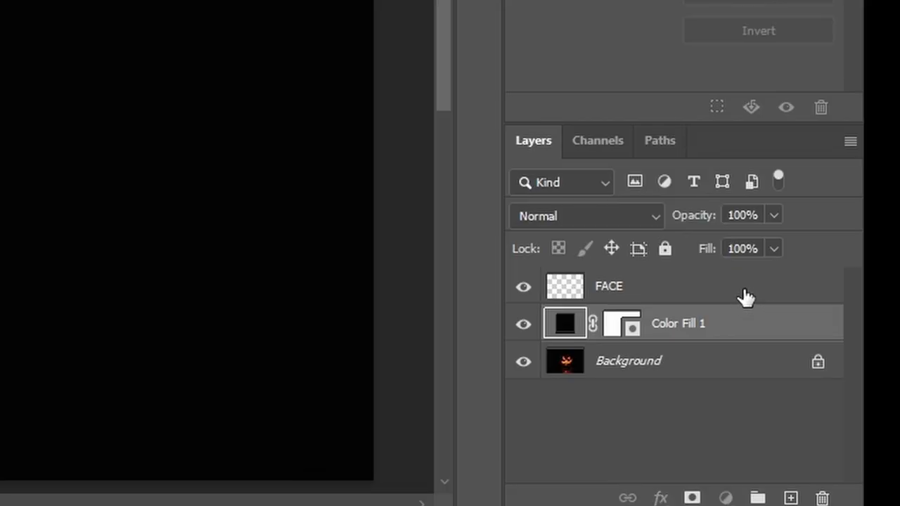
pyautogui.keyDown('shift'); pyautogui.click(745, 297); pyautogui.keyUp('shift')
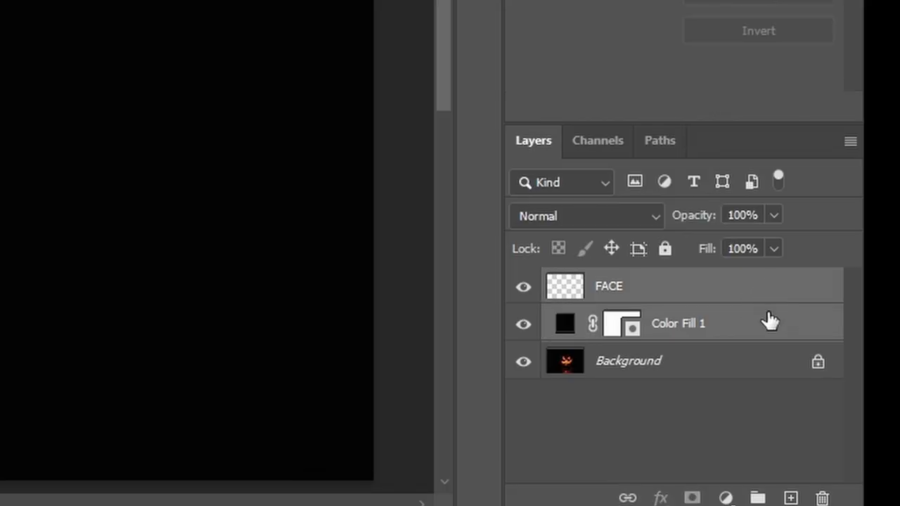
pyautogui.rightClick(750, 316)
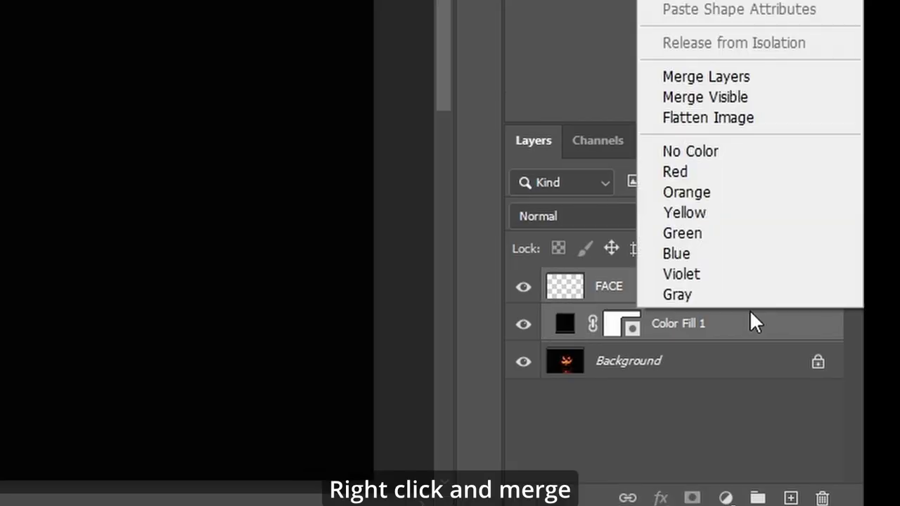
pyautogui.click(799, 76)
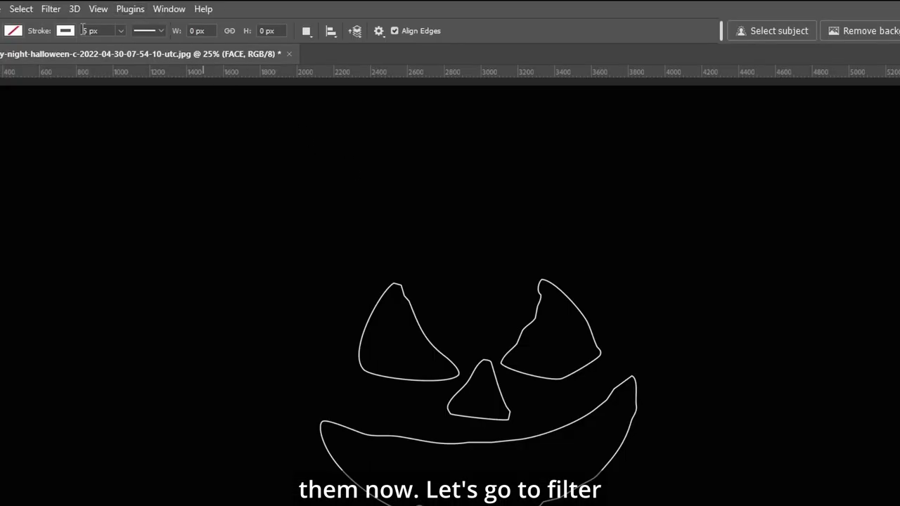
pyautogui.click(51, 10)
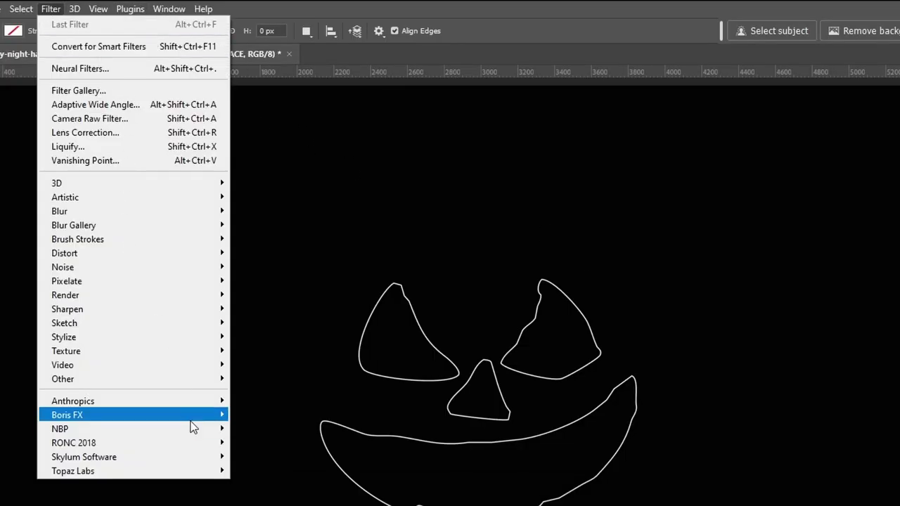
# Step: Send the FACE layer to Luminar Neo and apply Neon & Glow at Amount 51
pyautogui.moveTo(181, 458)
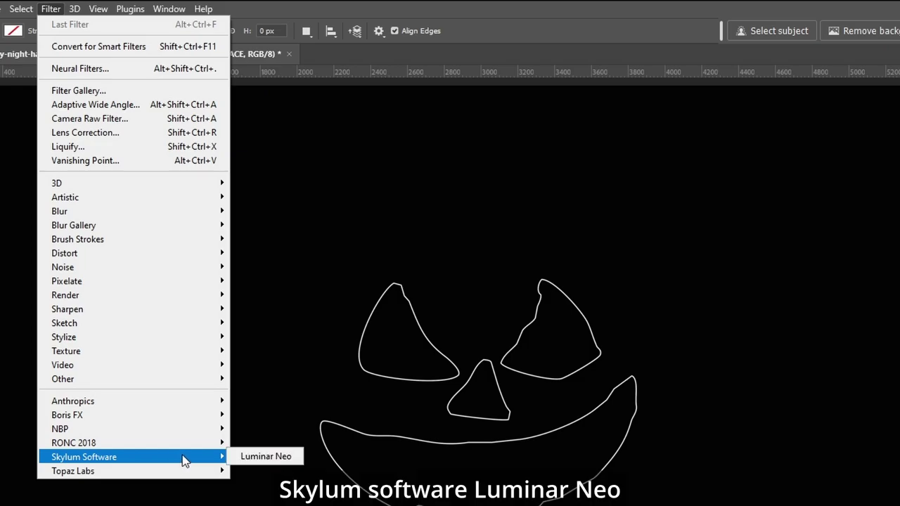
pyautogui.click(266, 456)
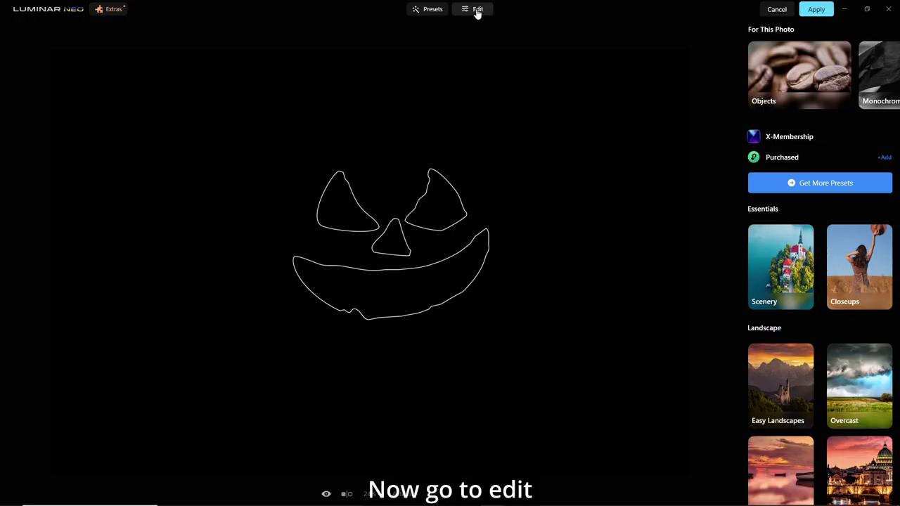
pyautogui.click(478, 9)
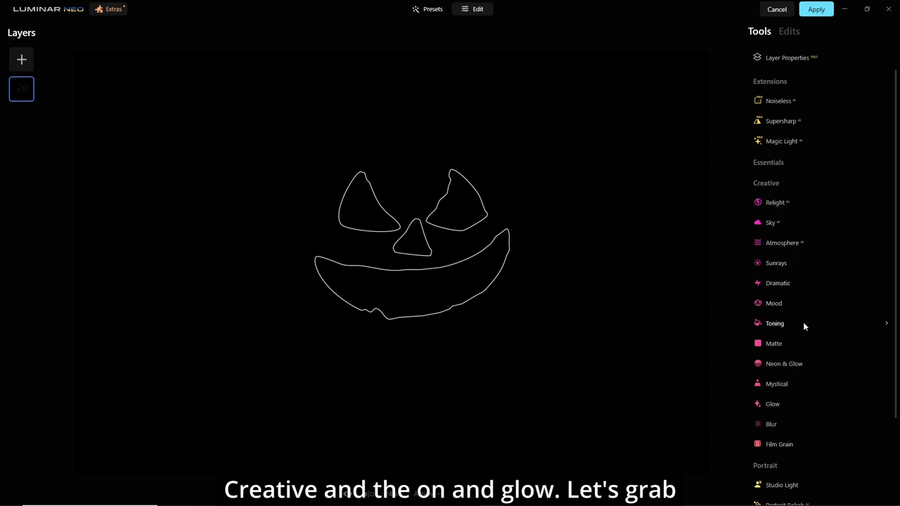
pyautogui.click(759, 363)
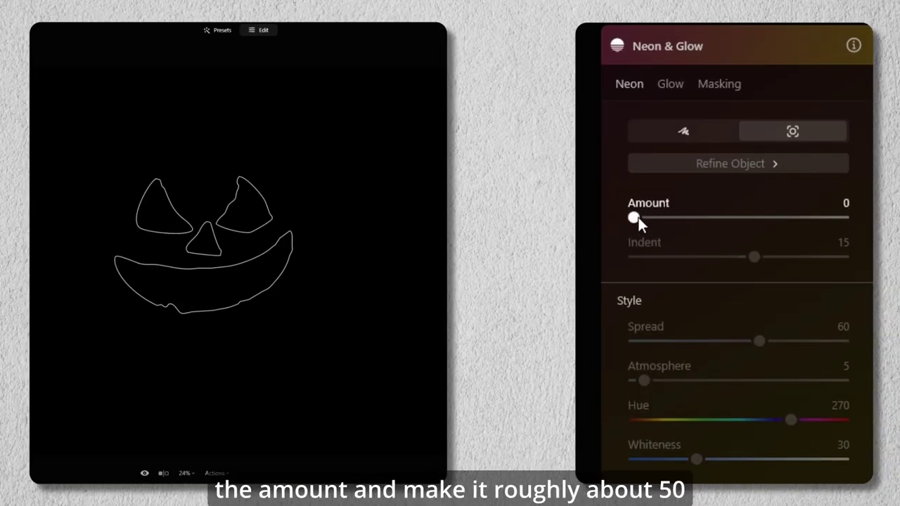
pyautogui.moveTo(638, 217); pyautogui.dragTo(741, 222)
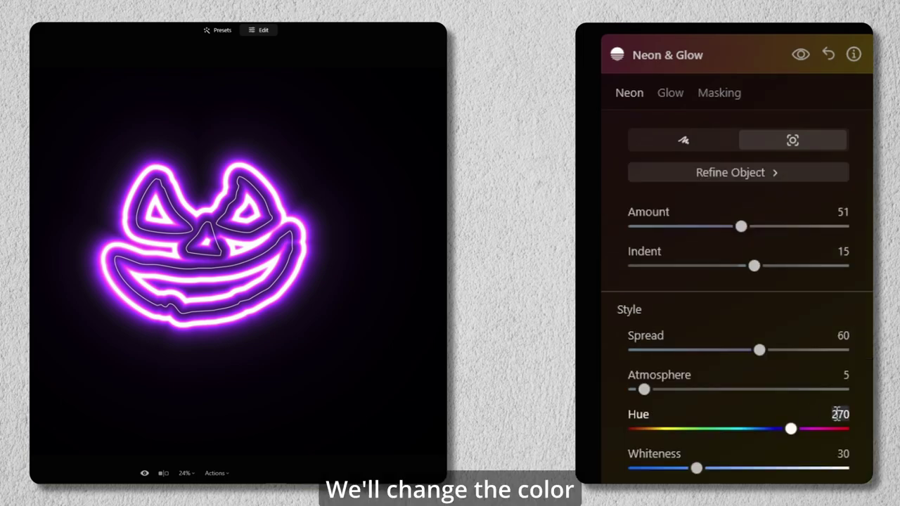
# Step: Set the neon to Hue 25, Amount 50, Indent -10 and Atmosphere 10 for an orange glow
pyautogui.click(846, 414)
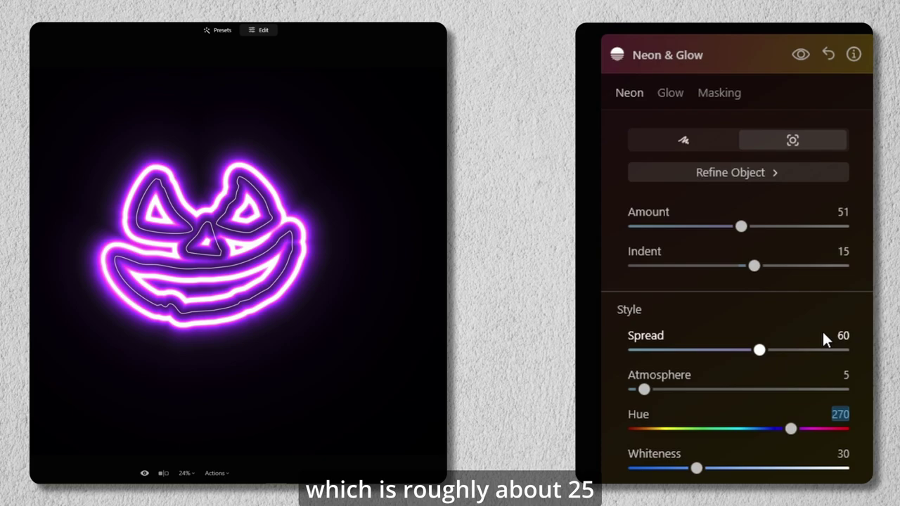
pyautogui.write('25')
pyautogui.press('Return')
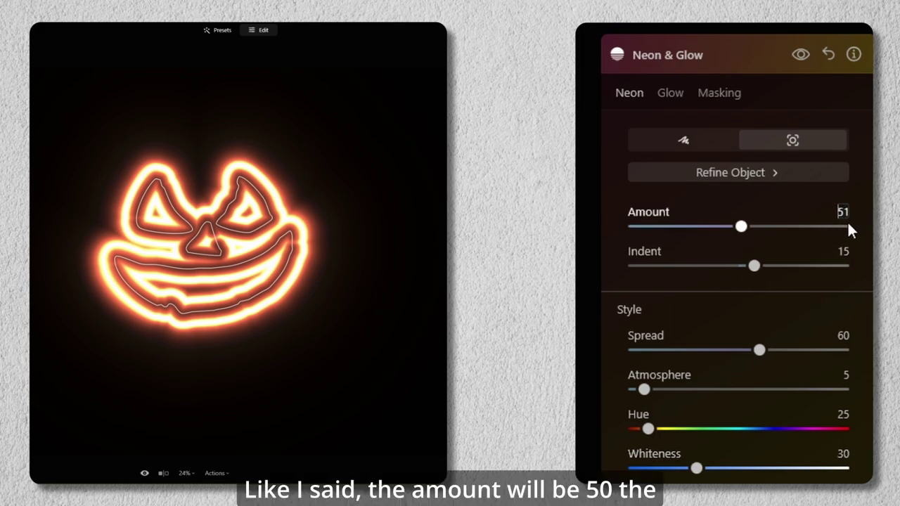
pyautogui.write('50')
pyautogui.press('Return')
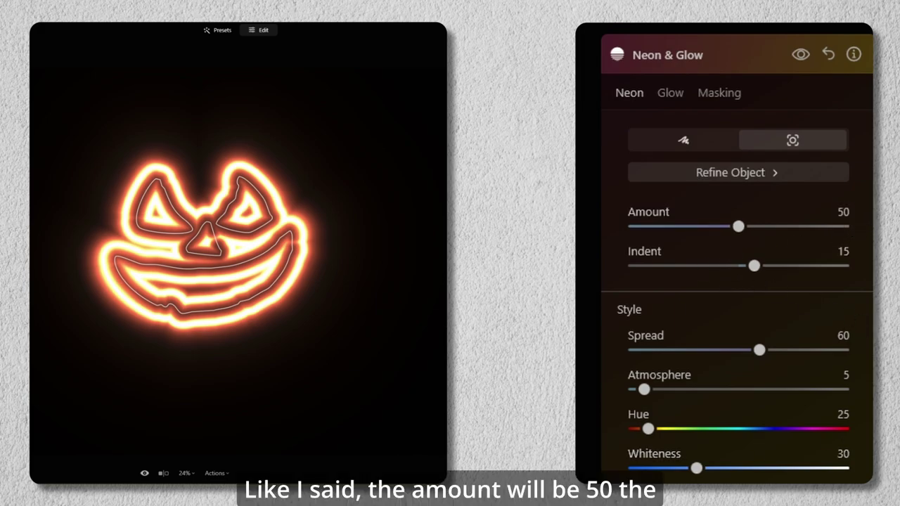
pyautogui.click(843, 251)
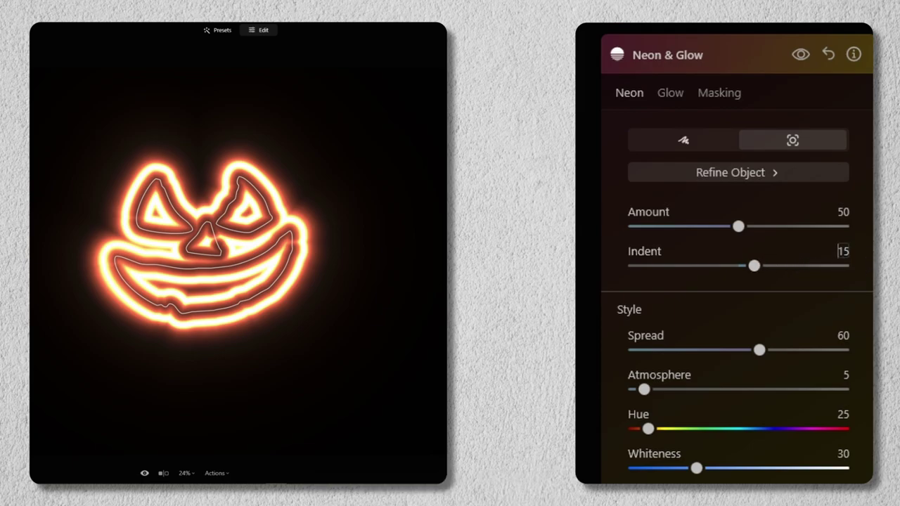
pyautogui.write('-10')
pyautogui.press('Return')
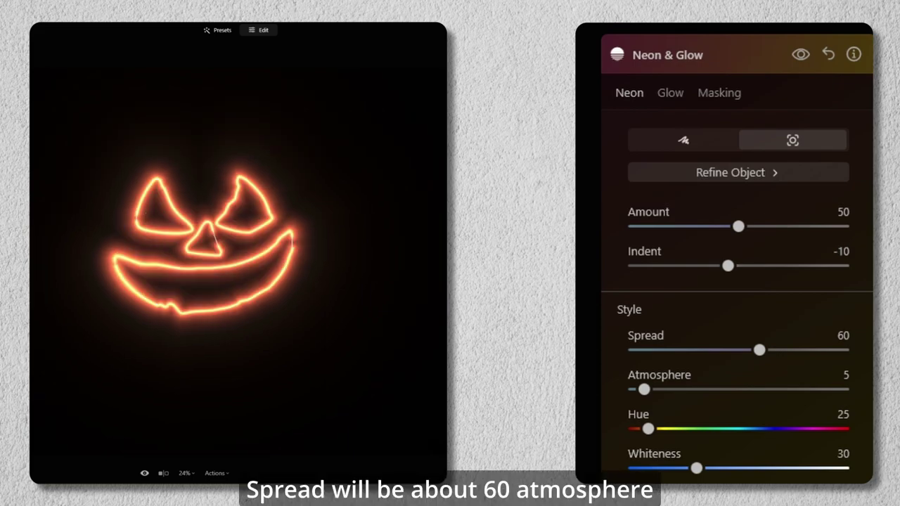
pyautogui.click(851, 377)
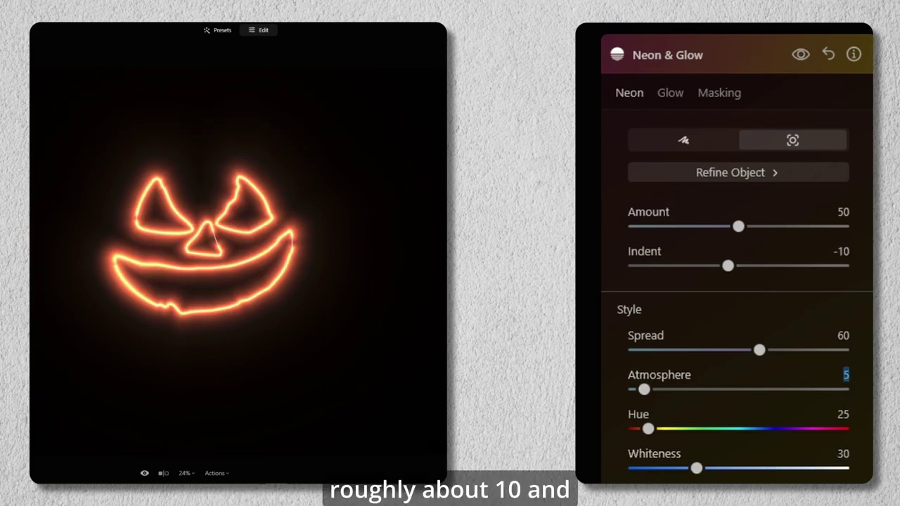
pyautogui.press('Return')
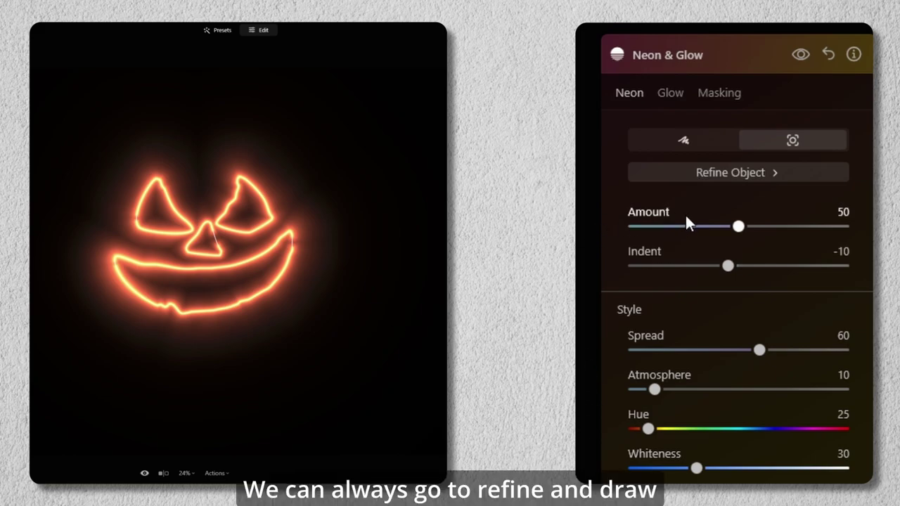
# Step: With the Refine Object Draw brush shrunk to about 16, paint over gaps at the mouth, nose and left eye
pyautogui.click(741, 172)
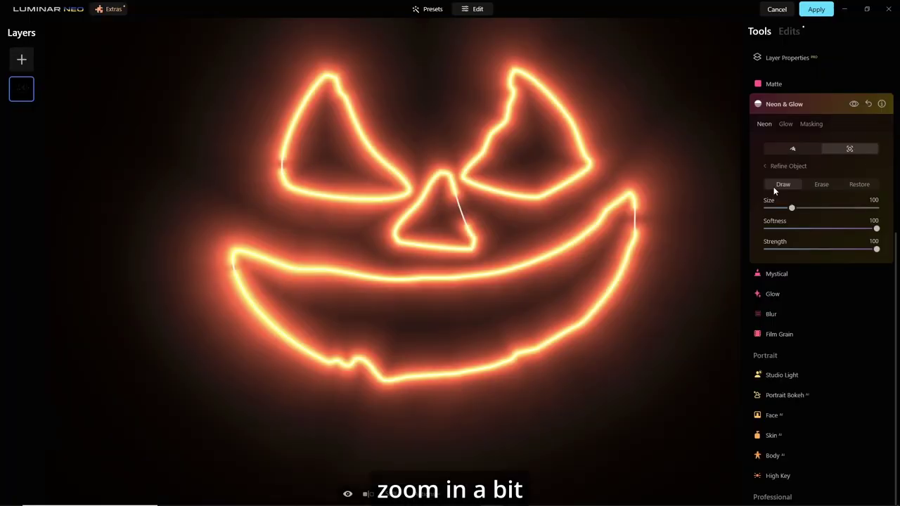
pyautogui.click(782, 184)
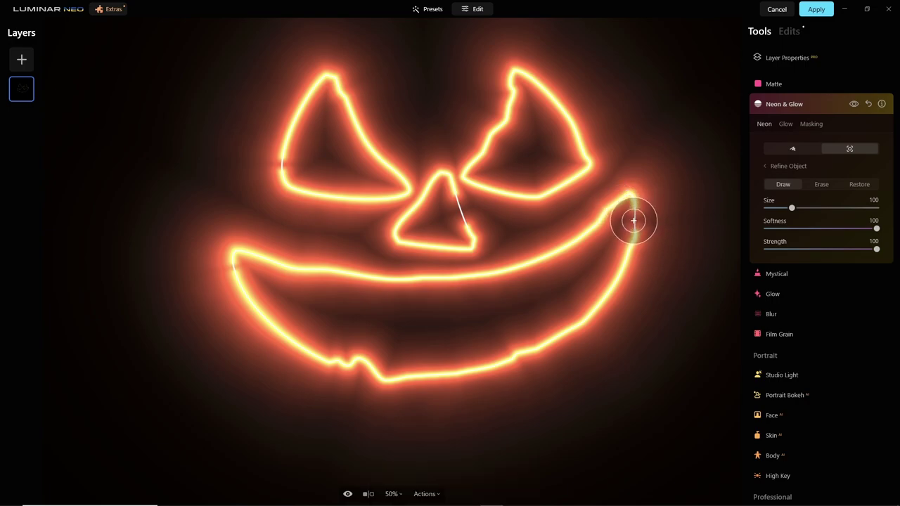
pyautogui.press('[')
pyautogui.press('[')
pyautogui.press('[')
pyautogui.press('[')
pyautogui.press('[')
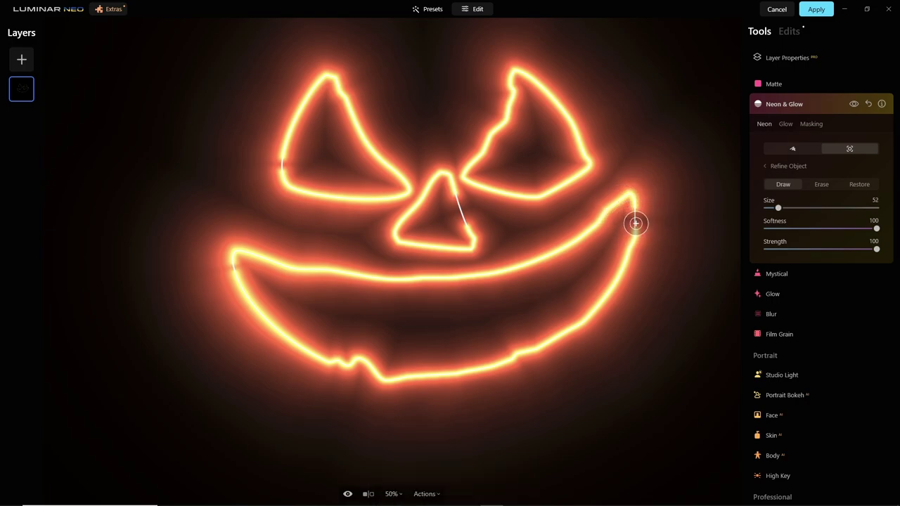
pyautogui.press('[')
pyautogui.press('[')
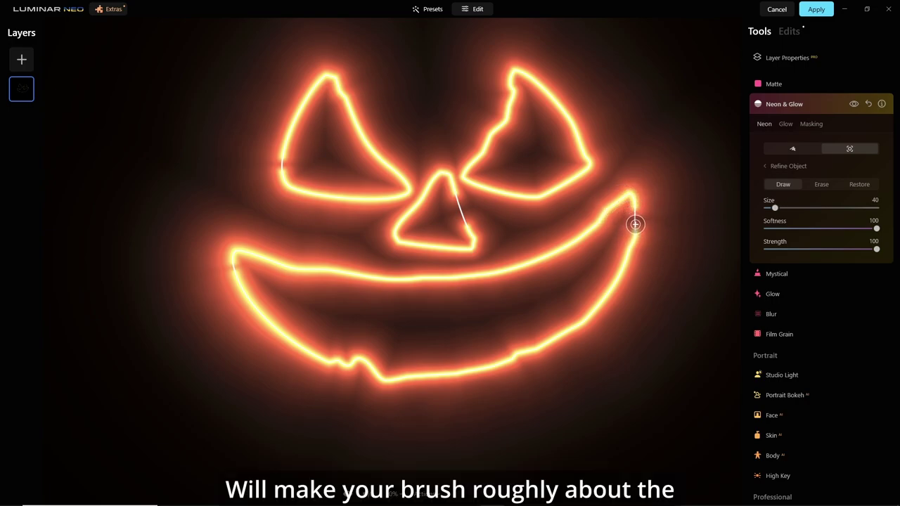
pyautogui.press('[')
pyautogui.press('[')
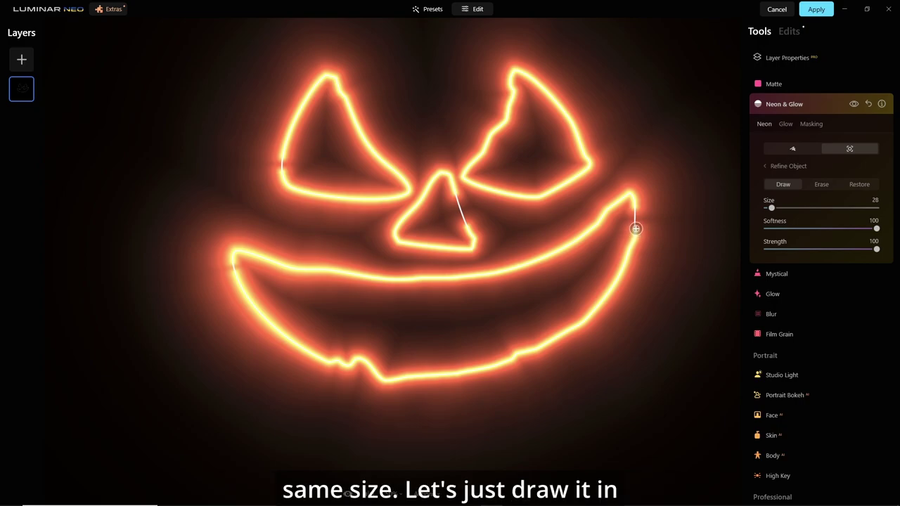
pyautogui.moveTo(635, 227); pyautogui.dragTo(635, 208)
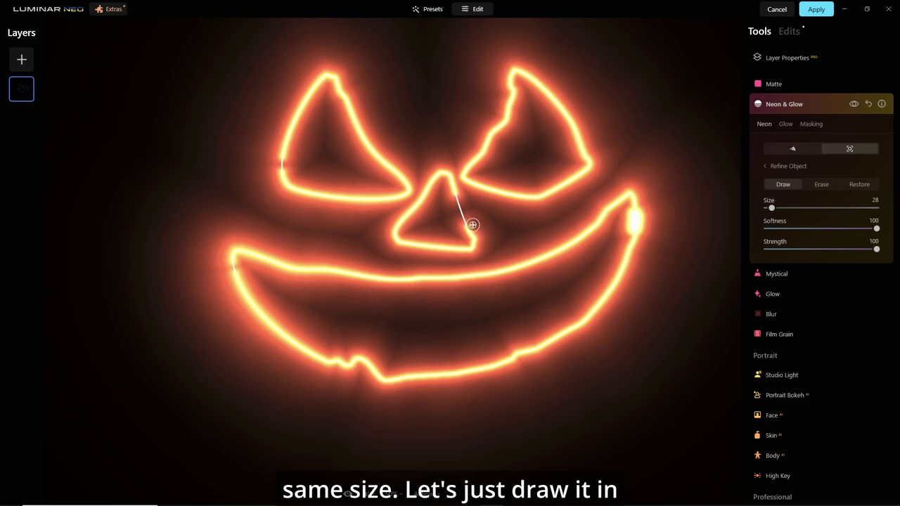
pyautogui.press('[')
pyautogui.press('[')
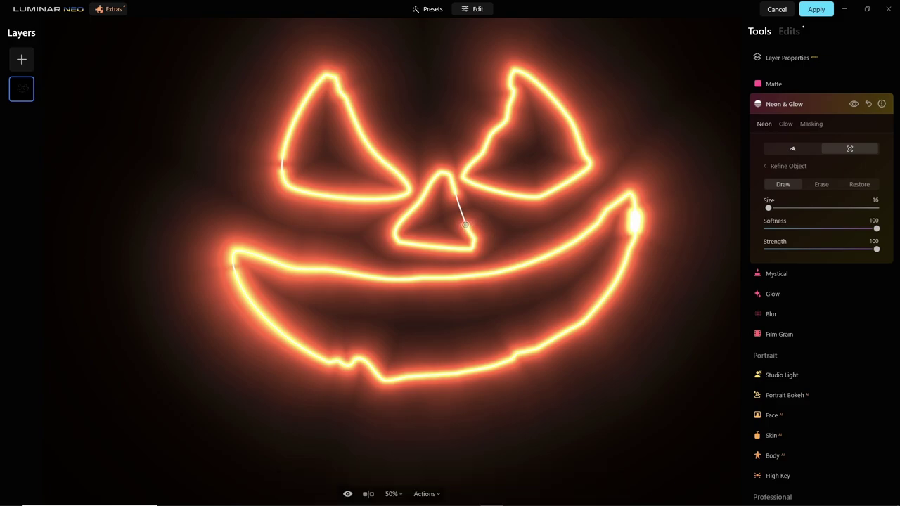
pyautogui.moveTo(465, 224); pyautogui.dragTo(461, 205)
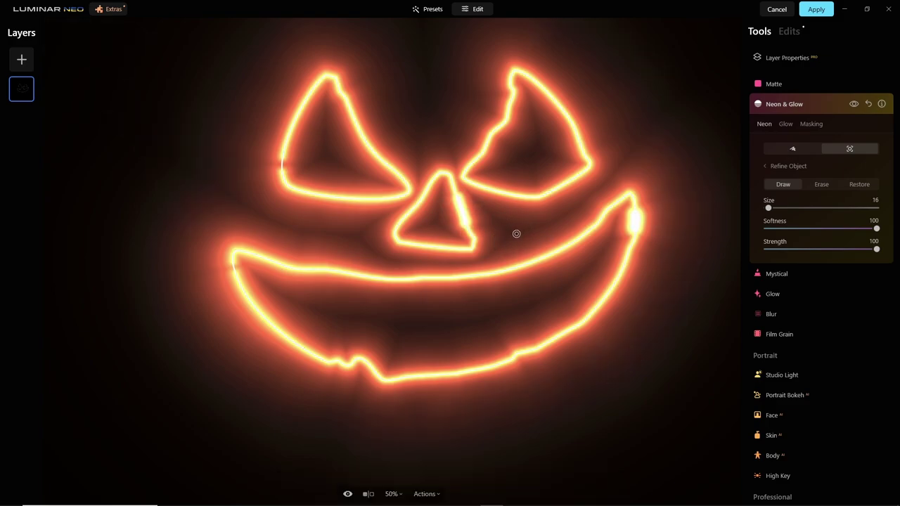
pyautogui.moveTo(284, 169); pyautogui.dragTo(280, 164)
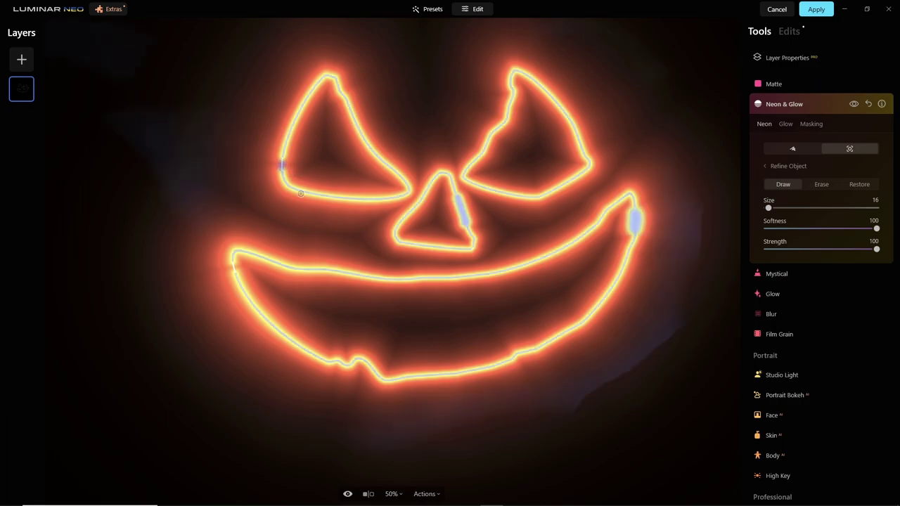
pyautogui.moveTo(234, 269)
pyautogui.mouseDown()
pyautogui.moveTo(232, 261)
pyautogui.moveTo(252, 279)
pyautogui.mouseUp()
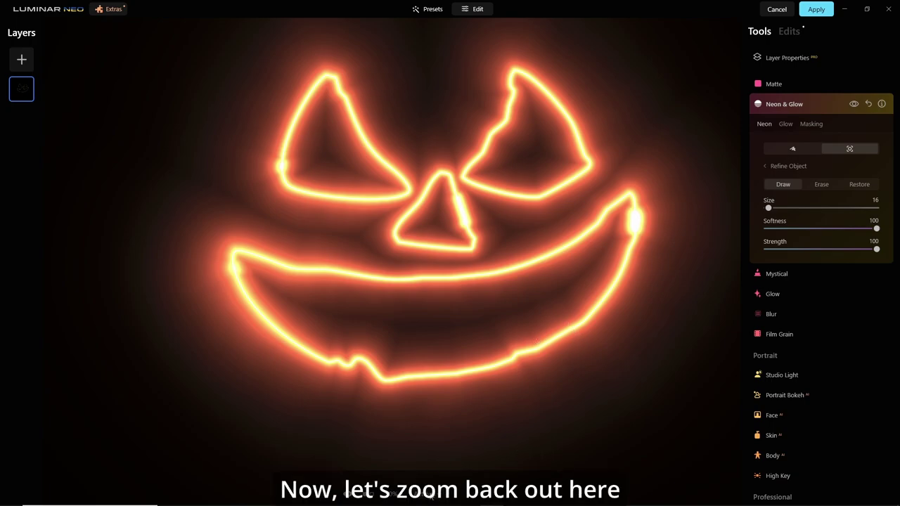
# Step: Fit the image to the screen and apply the neon effect back to Photoshop
pyautogui.click(391, 494)
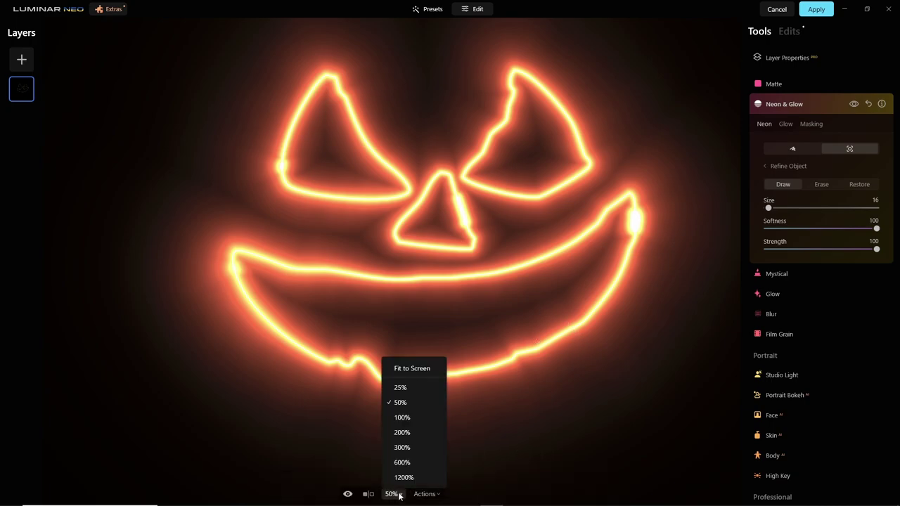
pyautogui.click(434, 369)
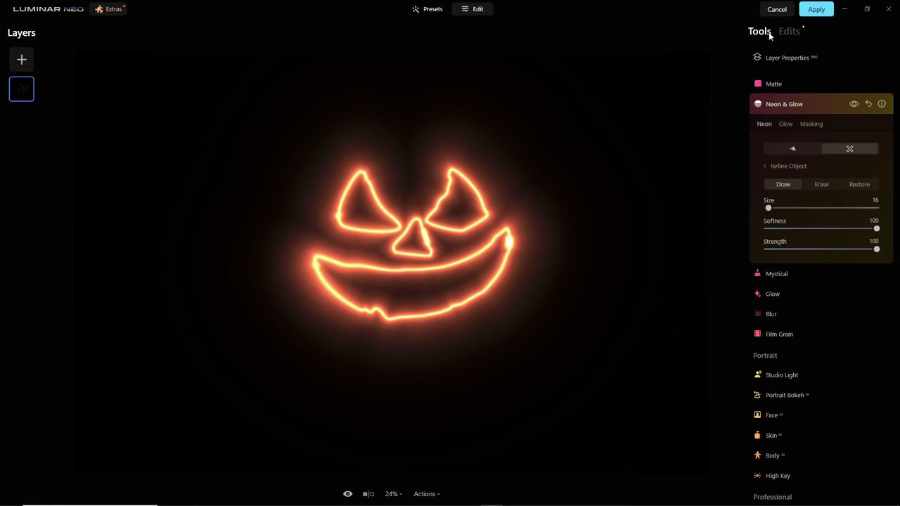
pyautogui.click(817, 9)
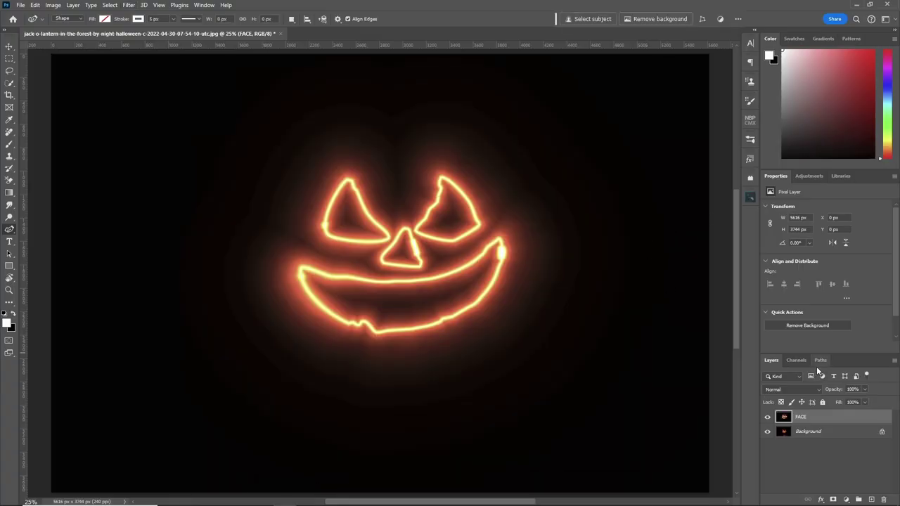
# Step: Blend the FACE layer in Screen mode at 100% opacity after briefly testing Linear Dodge (Add)
pyautogui.click(819, 391)
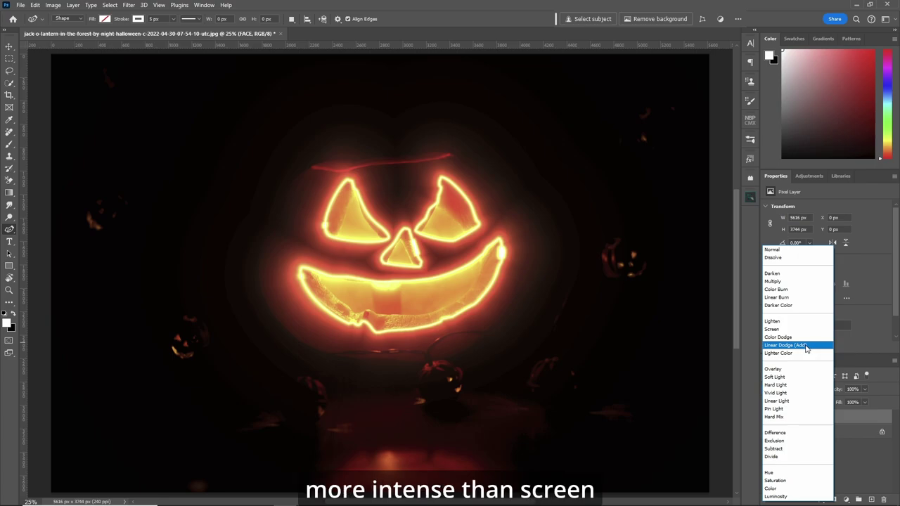
pyautogui.click(803, 330)
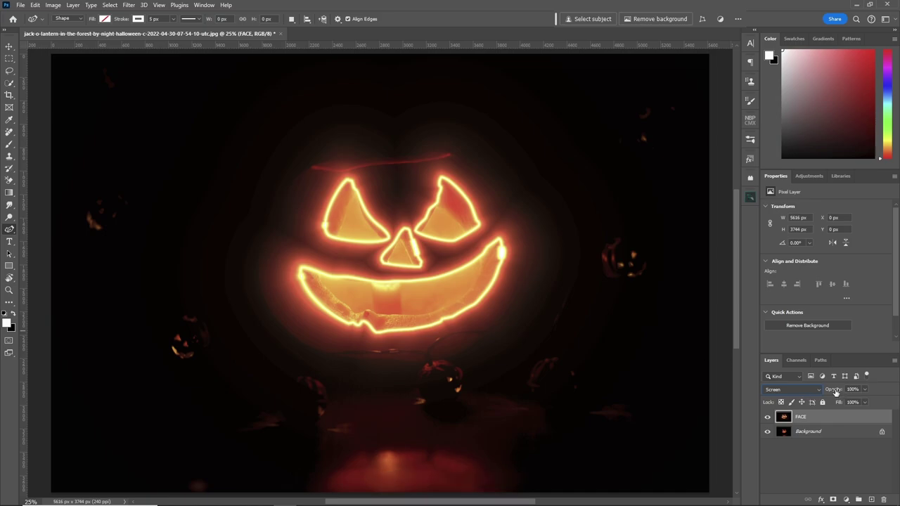
pyautogui.moveTo(834, 392); pyautogui.dragTo(770, 396)
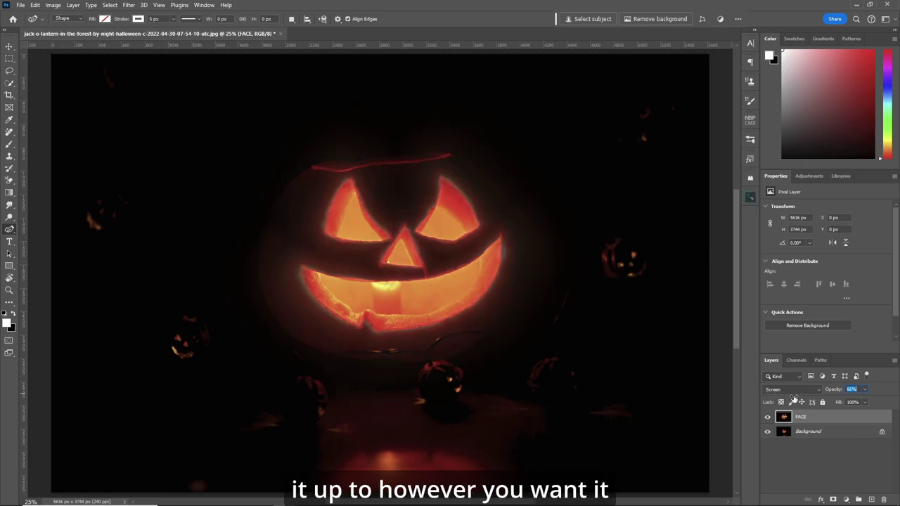
pyautogui.moveTo(803, 399); pyautogui.dragTo(897, 401)
pyautogui.click(819, 391)
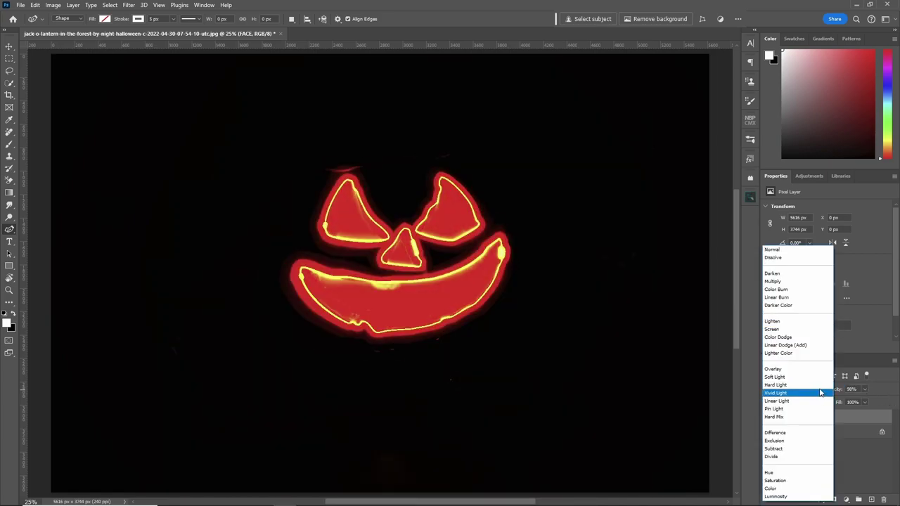
pyautogui.click(804, 346)
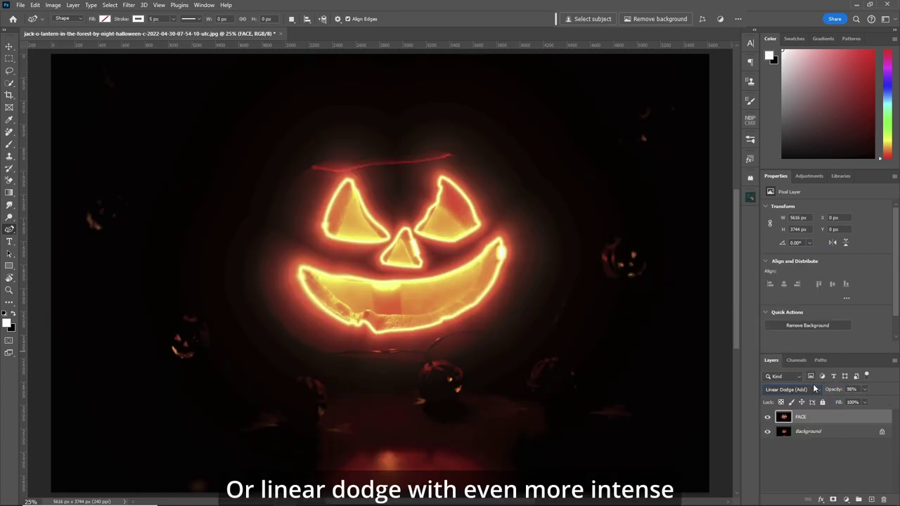
pyautogui.click(817, 392)
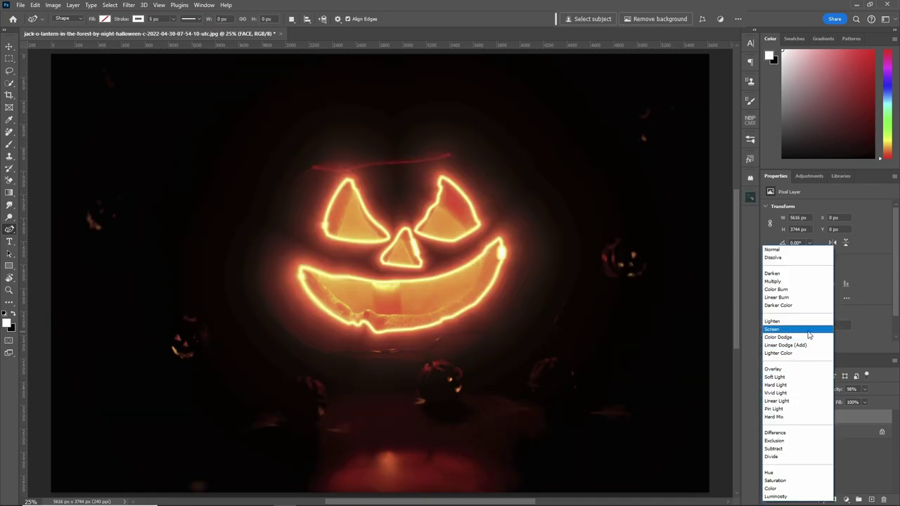
pyautogui.click(802, 329)
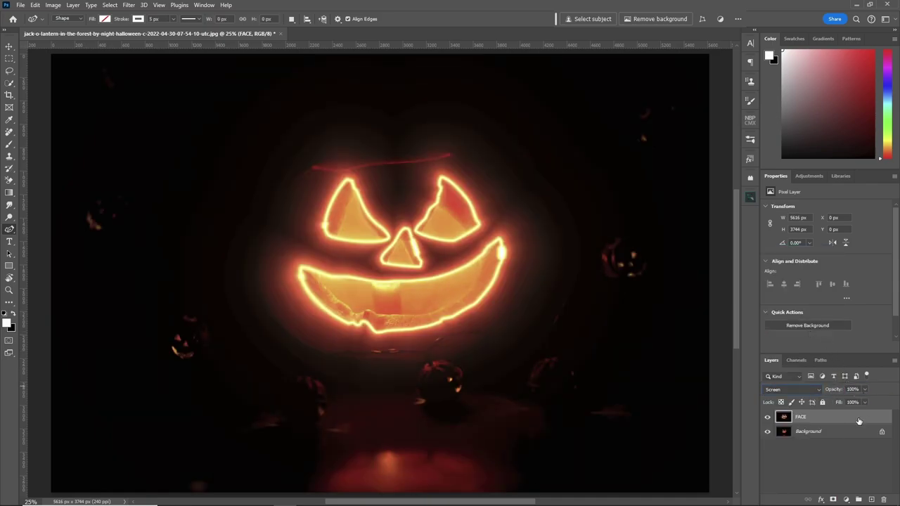
pyautogui.doubleClick(875, 419)
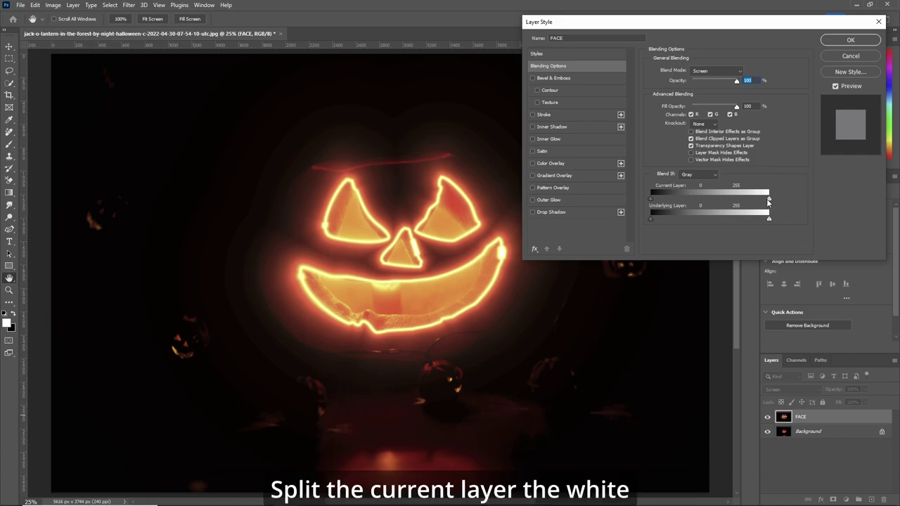
pyautogui.moveTo(768, 200); pyautogui.dragTo(669, 204)
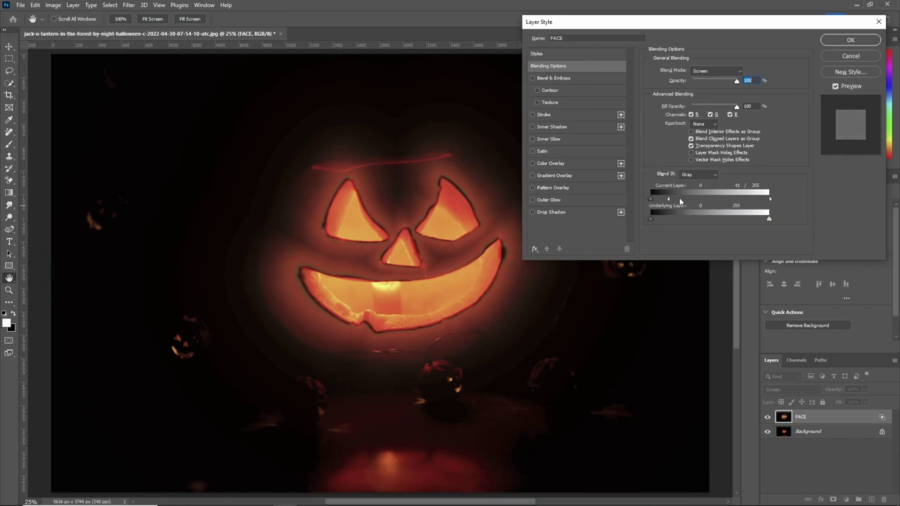
pyautogui.moveTo(670, 200); pyautogui.dragTo(700, 205)
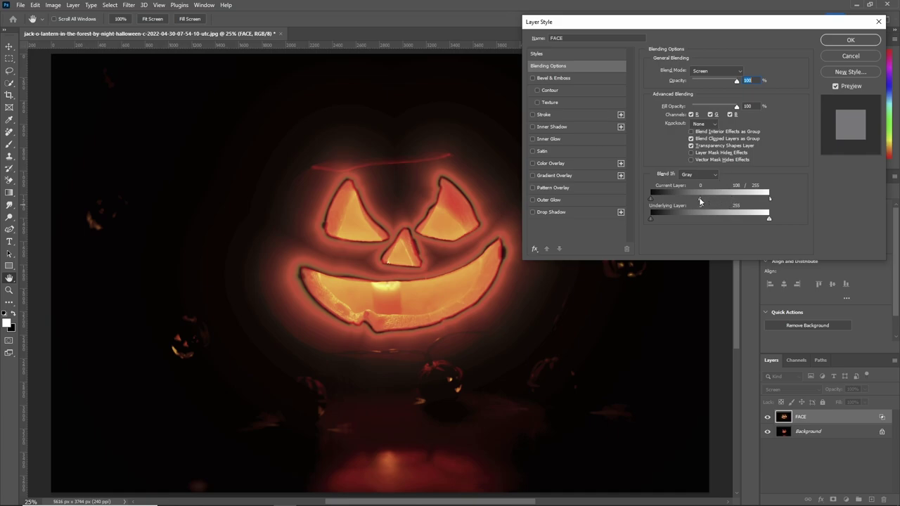
pyautogui.moveTo(700, 200); pyautogui.dragTo(833, 201)
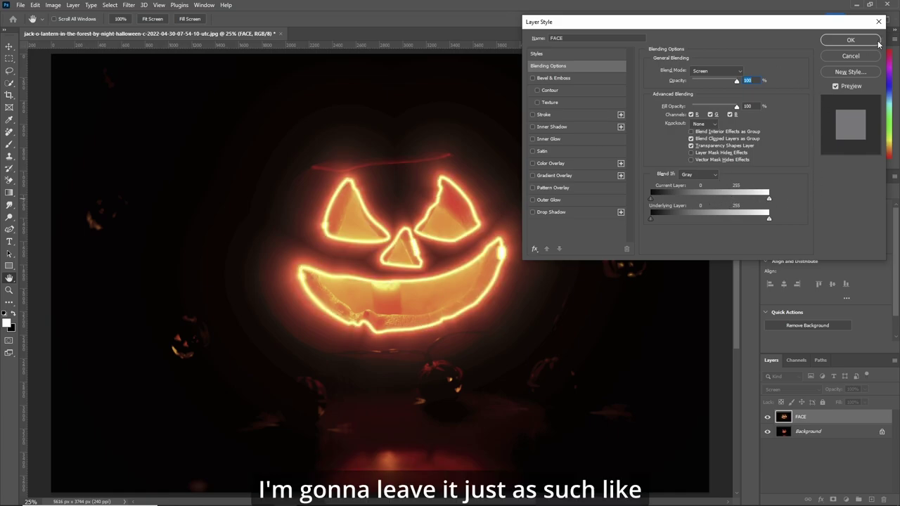
pyautogui.click(851, 39)
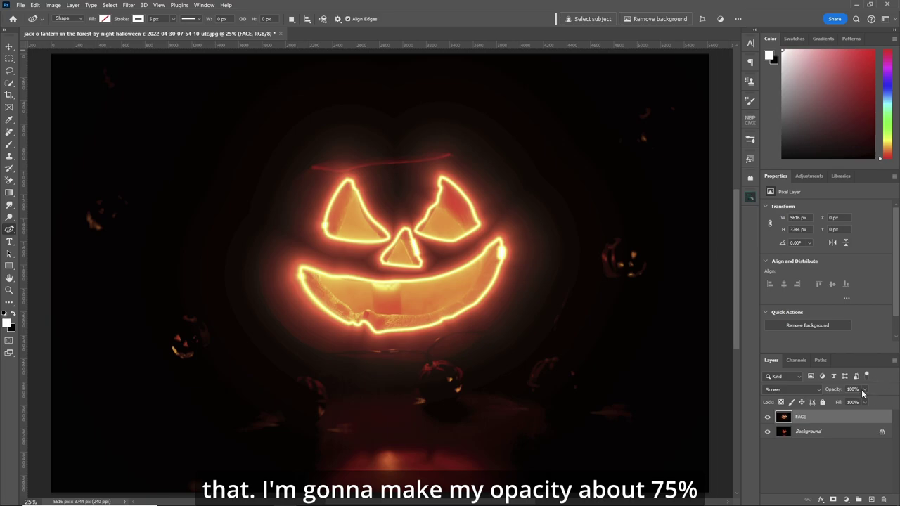
# Step: Set the FACE layer's opacity to 75%
pyautogui.click(858, 389)
pyautogui.write('75')
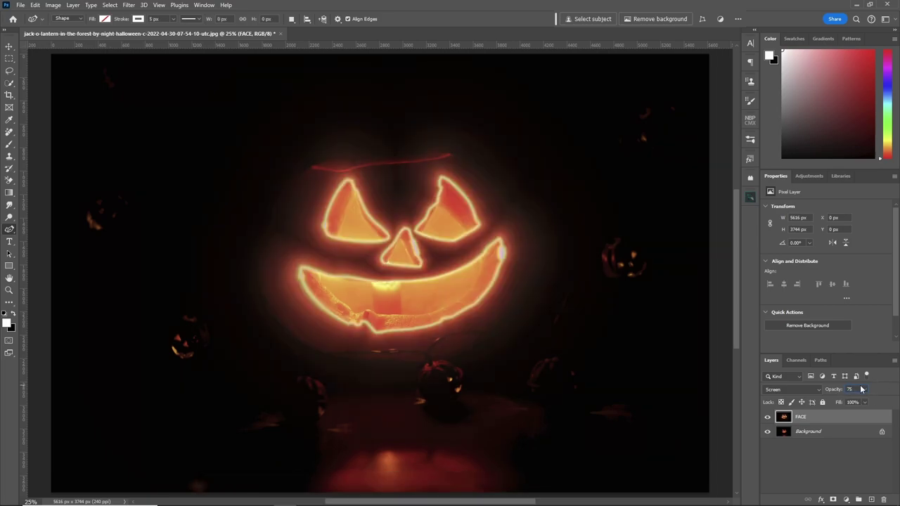
pyautogui.press('Return')
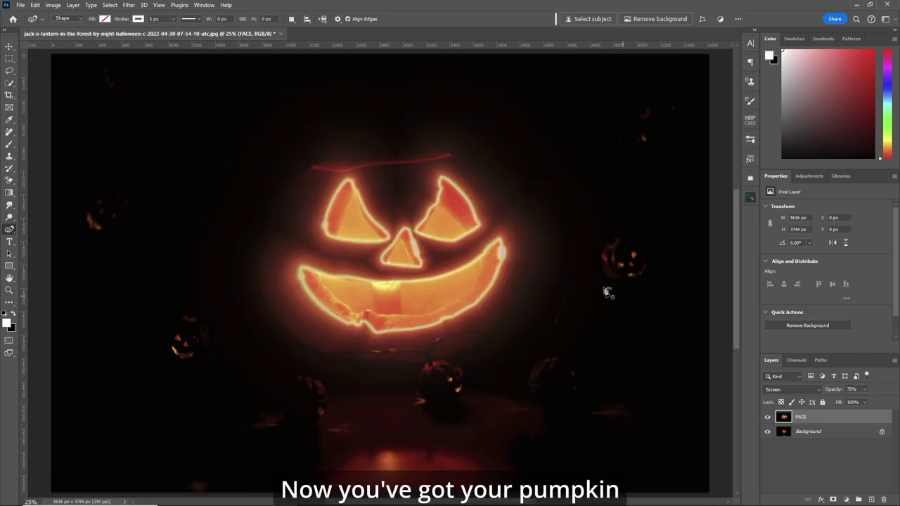
# Step: Toggle the FACE layer's visibility to compare the photo with and without the neon
pyautogui.click(767, 418)
pyautogui.click(768, 418)
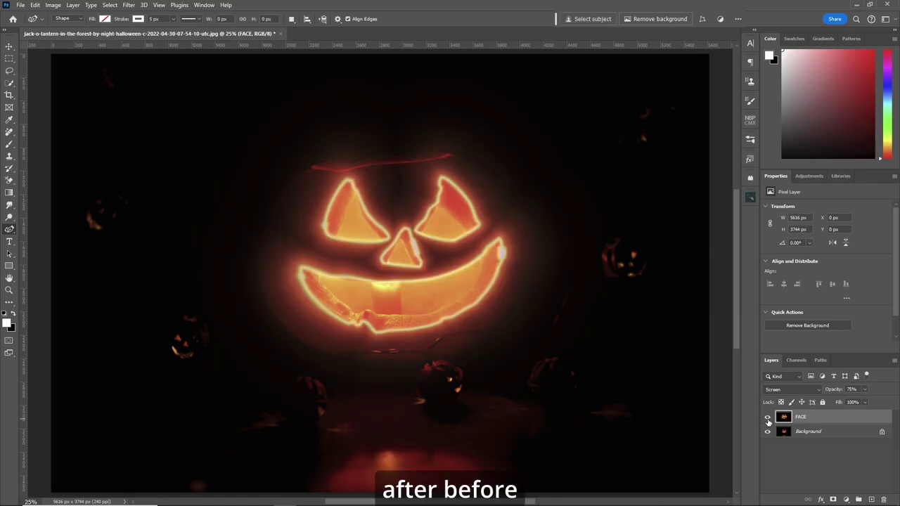
pyautogui.click(767, 419)
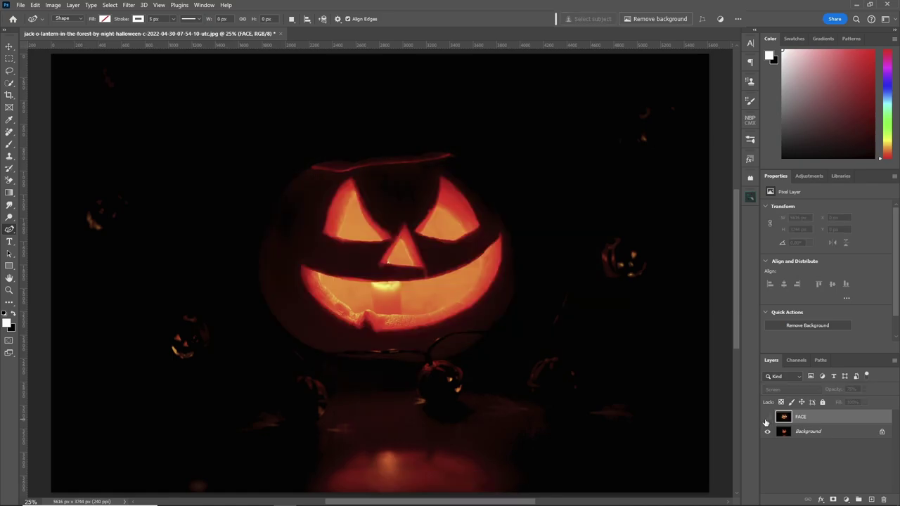
pyautogui.click(766, 419)
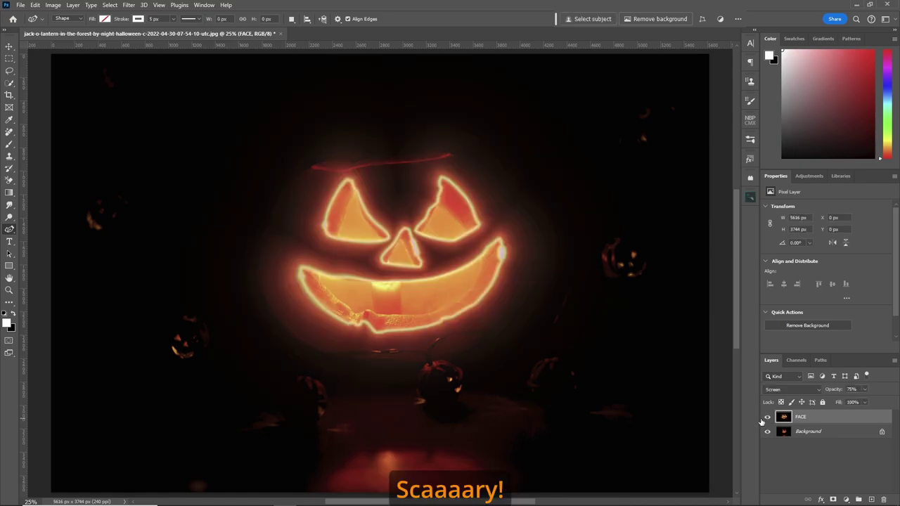